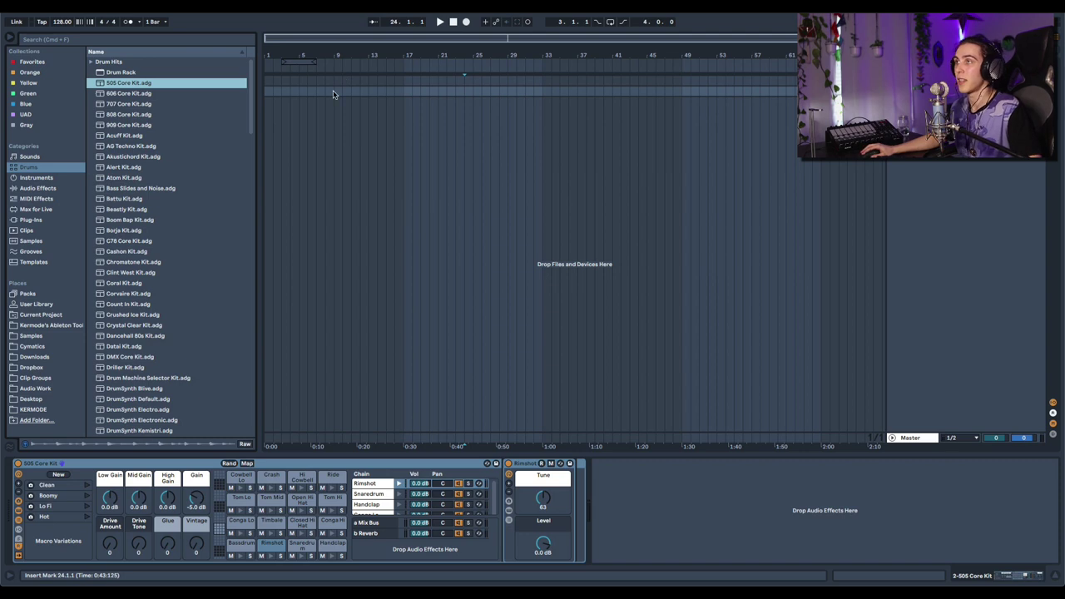
Create an 8-bar MIDI clip over bars 1–9 and give the first bar's Closed Hi Hat notes a -69 velocity range
drag(333, 94, 264, 100)
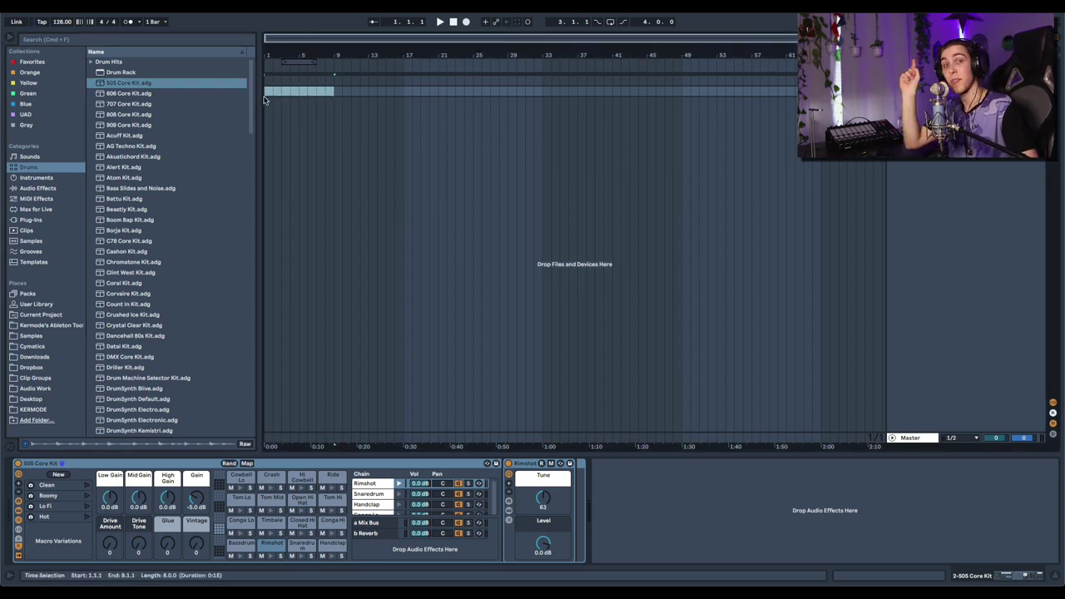
key(super+shift+m)
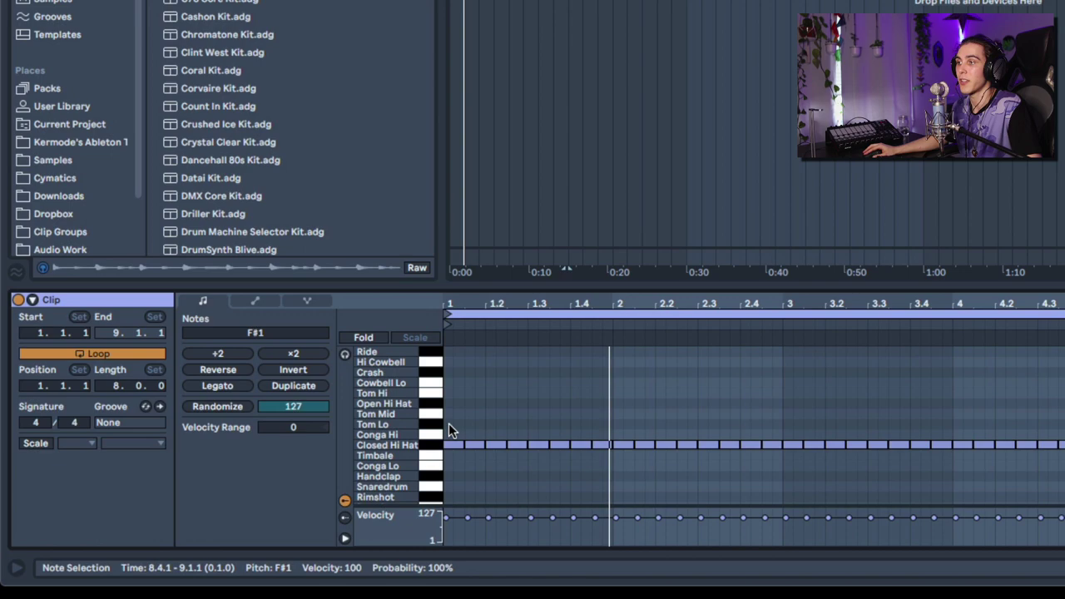
drag(266, 492, 355, 506)
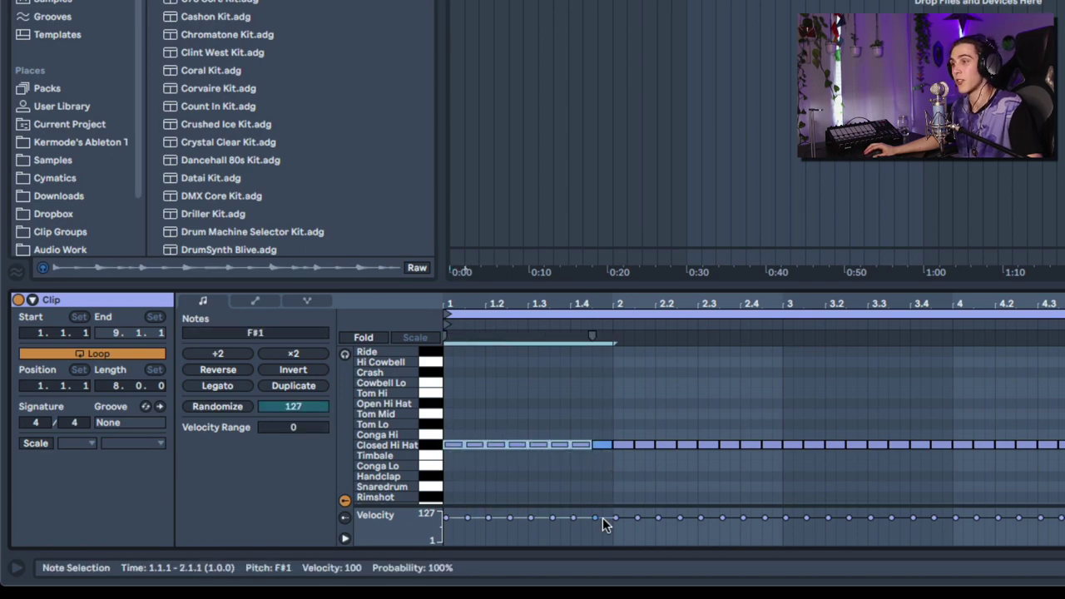
drag(293, 427, 293, 485)
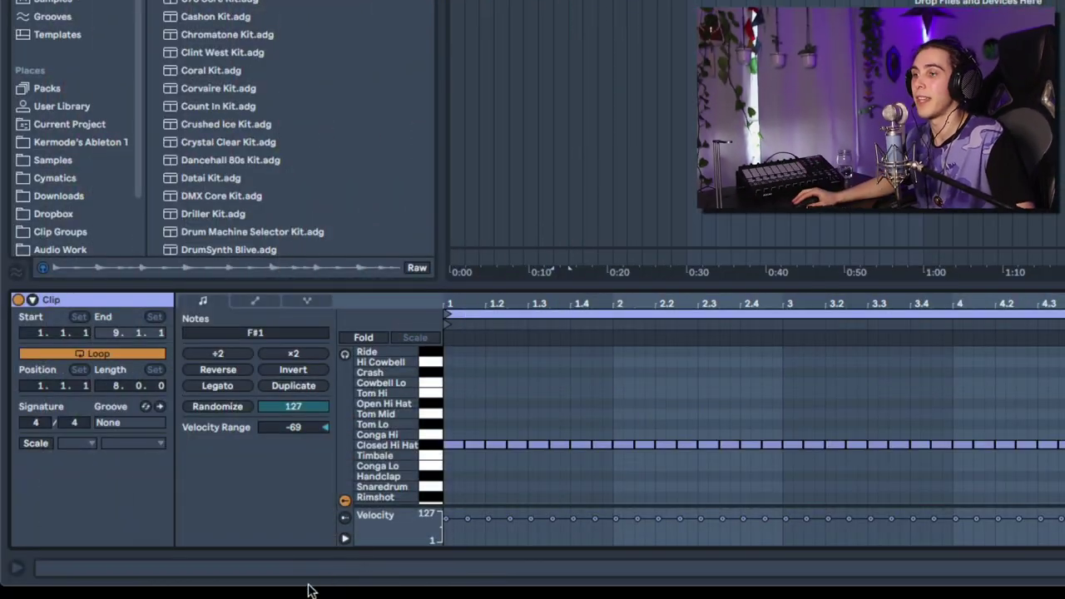
Show and enlarge the Chance lane, then set all hi-hat notes to 50% chance
click(346, 519)
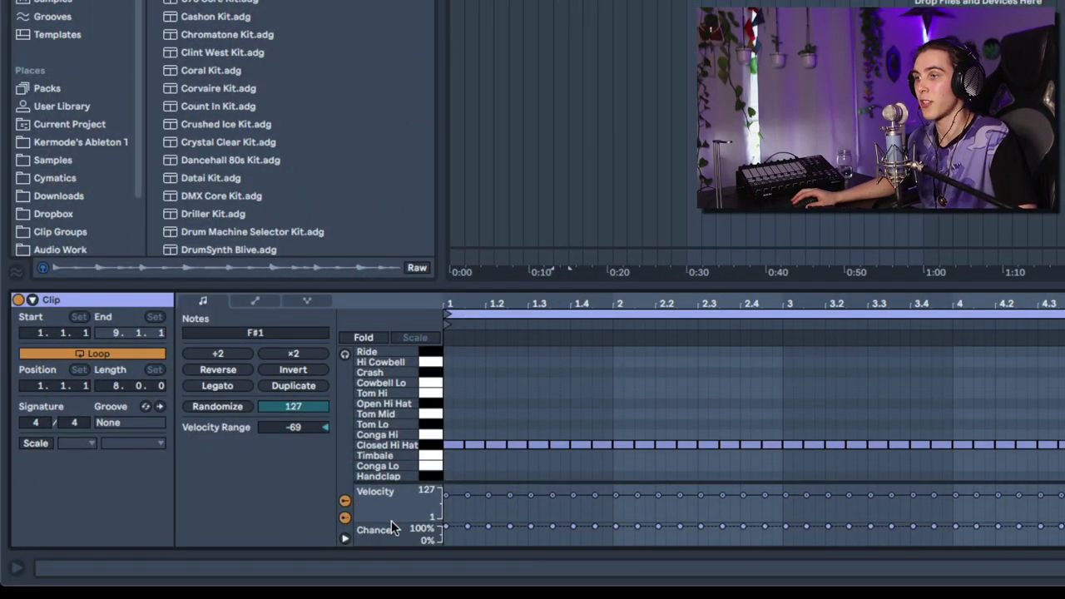
drag(391, 529, 400, 450)
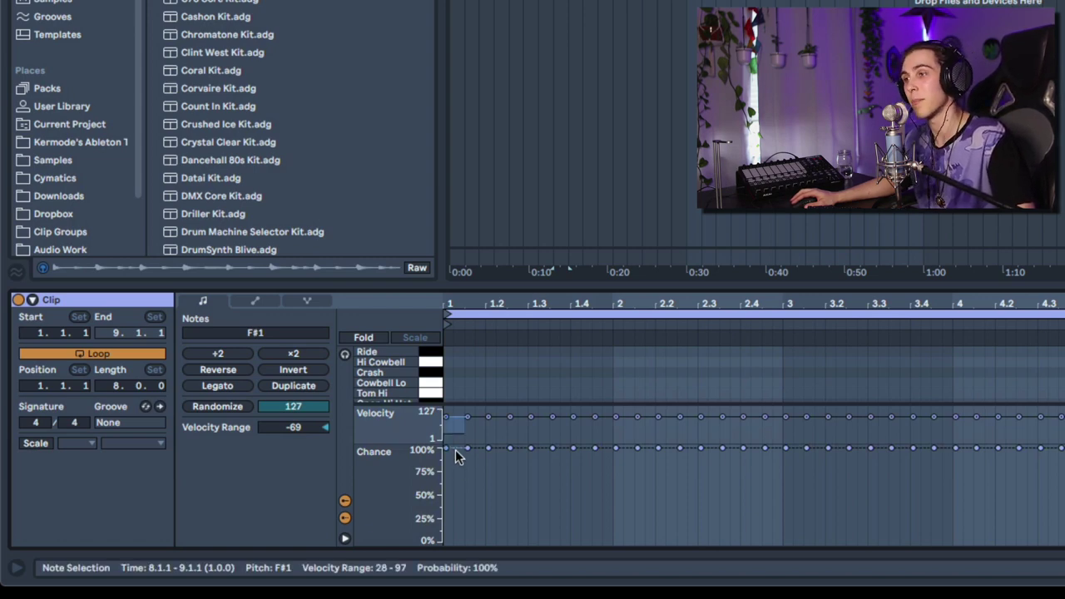
click(471, 374)
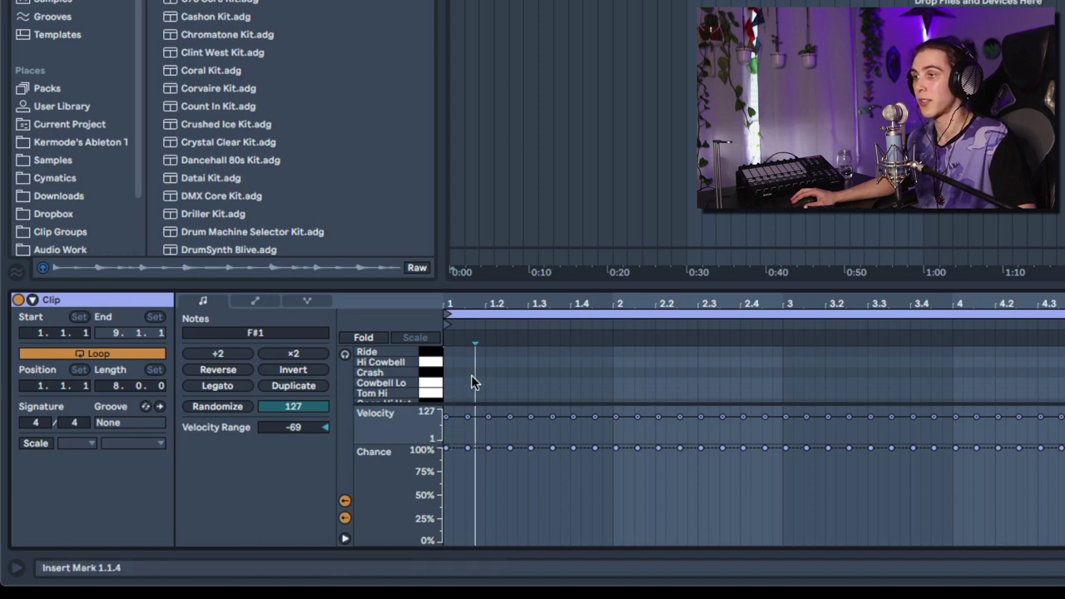
key(ctrl+a)
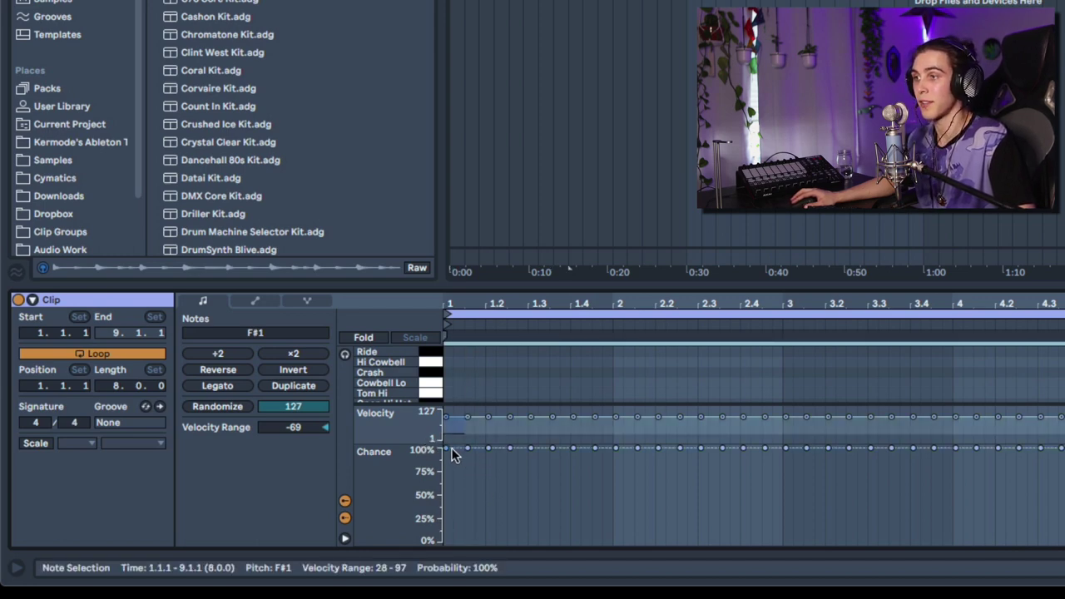
drag(452, 450, 452, 495)
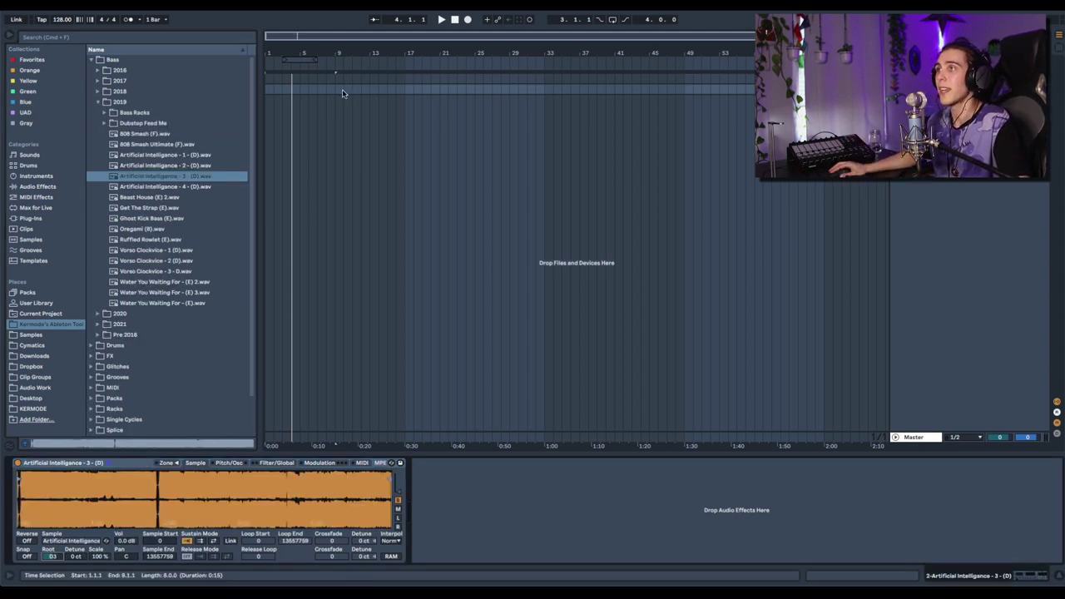
Insert an empty MIDI clip over bars 1–9 on the bass Sampler track
key(super+shift+m)
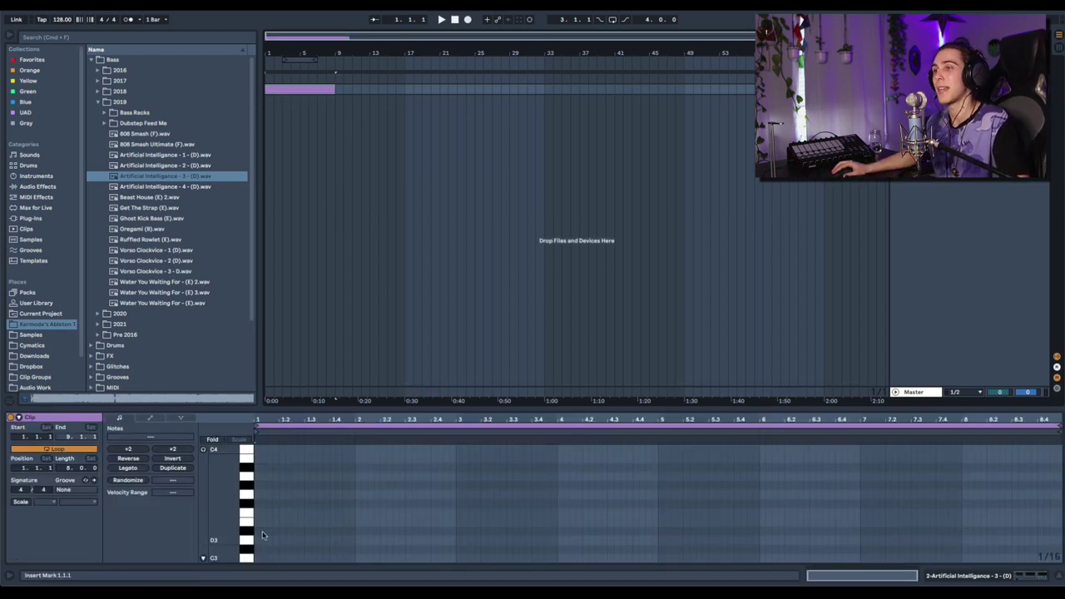
Draw an E3 note at the clip start, repeat it through the clip, and audition the pattern
double_click(258, 525)
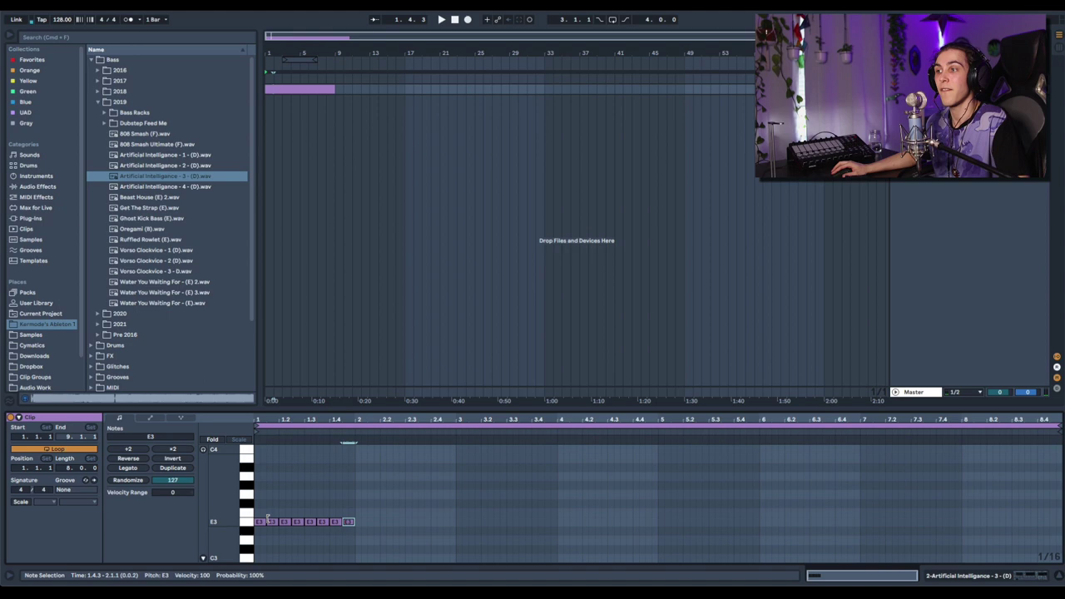
drag(257, 516, 347, 547)
key(super+d)
key(super+d)
key(super+d)
key(super+d)
key(super+d)
key(super+d)
key(super+d)
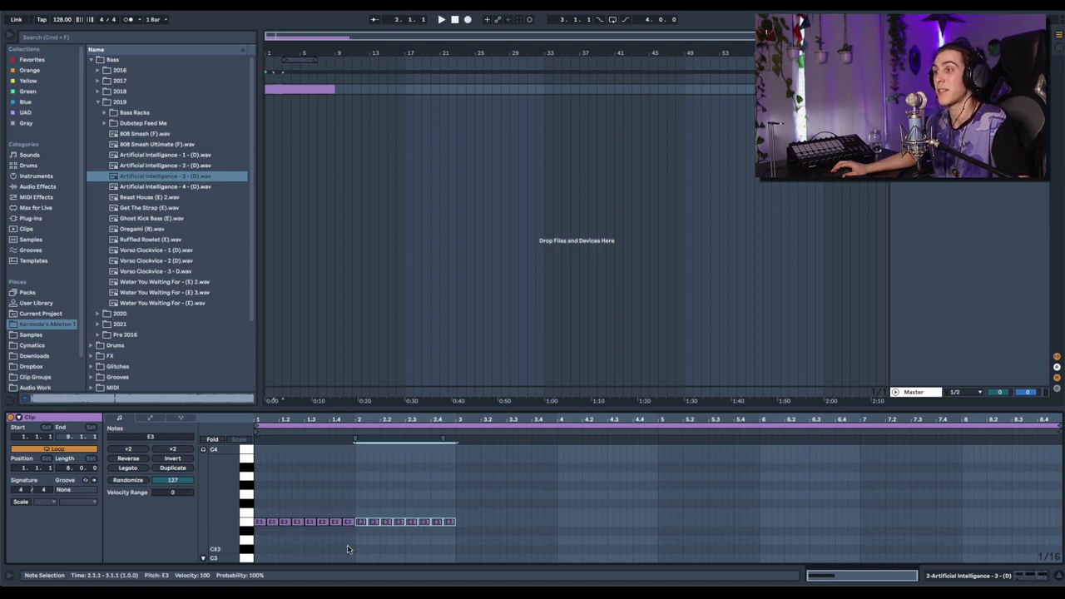
key(space)
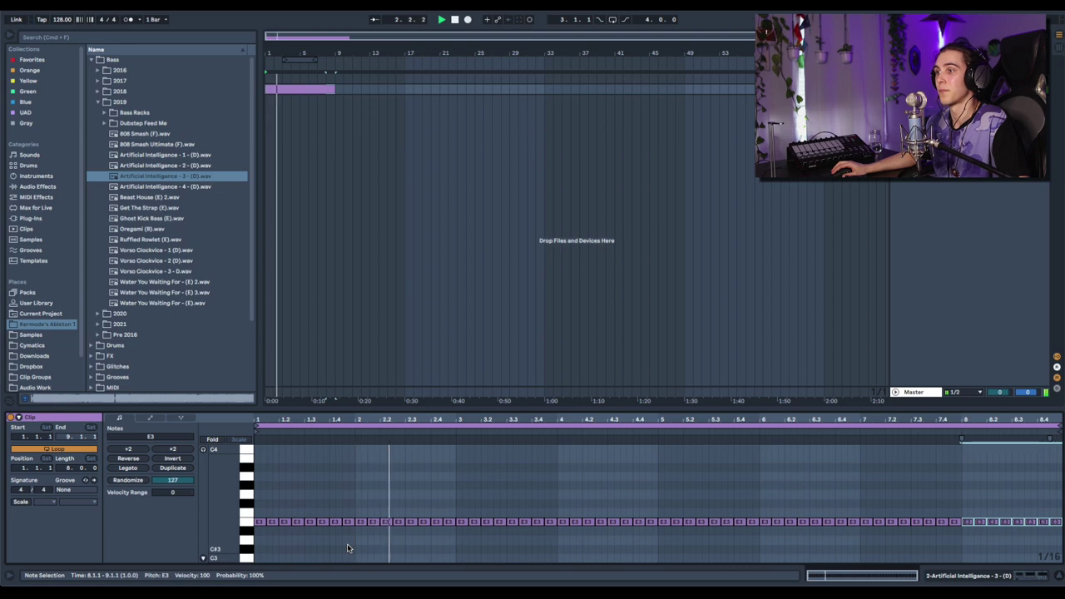
key(space)
Halve the E3 notes to steady 1/16 spacing across the 4-bar clip and reveal the velocity and chance lanes
click(316, 465)
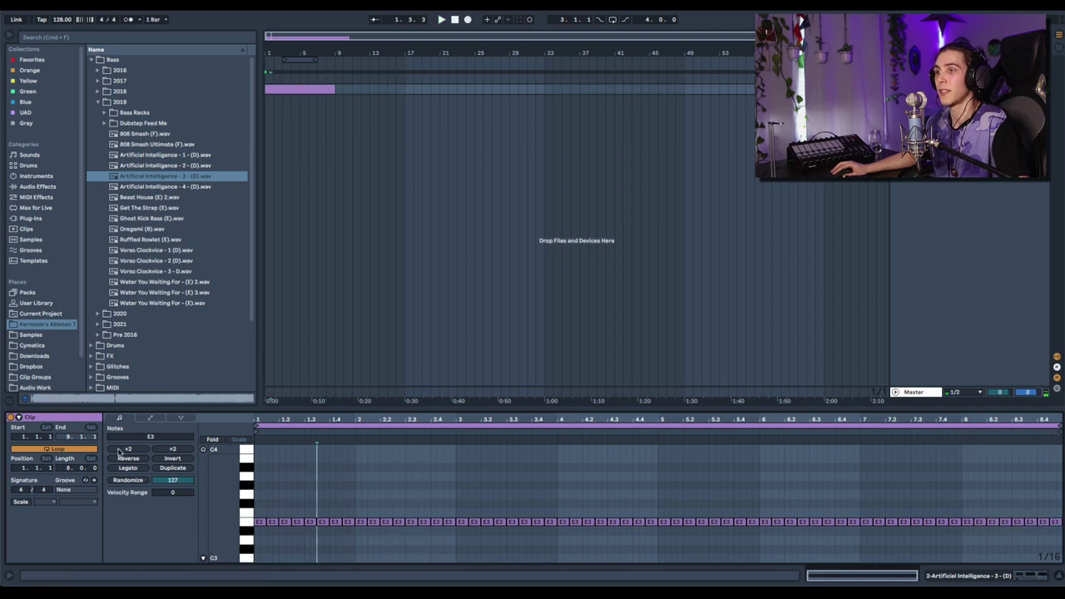
click(125, 450)
key(space)
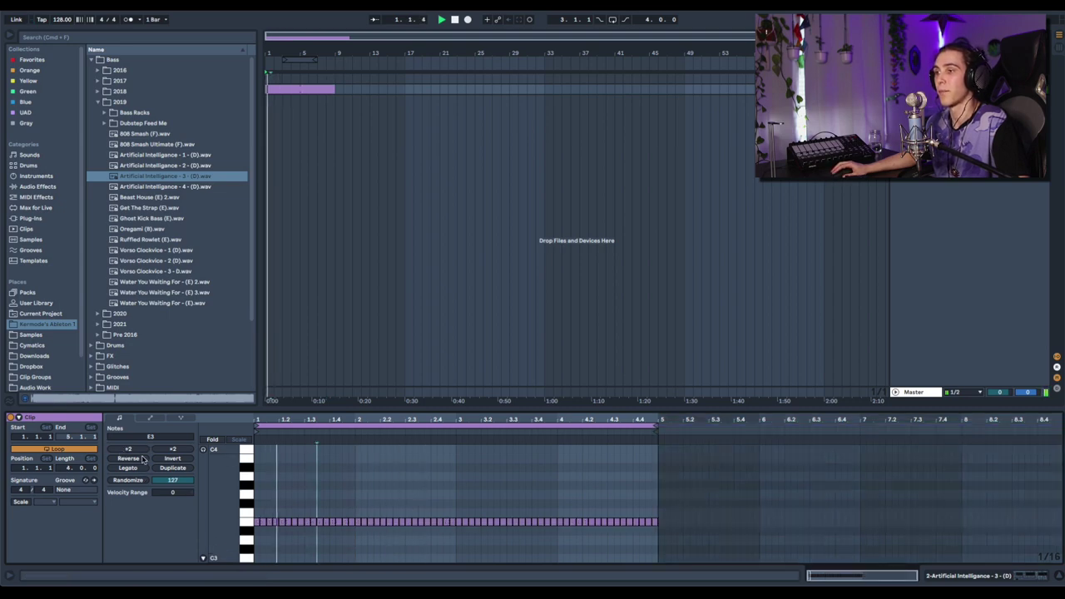
key(space)
click(348, 516)
key(ctrl+d)
key(ctrl+d)
key(ctrl+d)
key(ctrl+d)
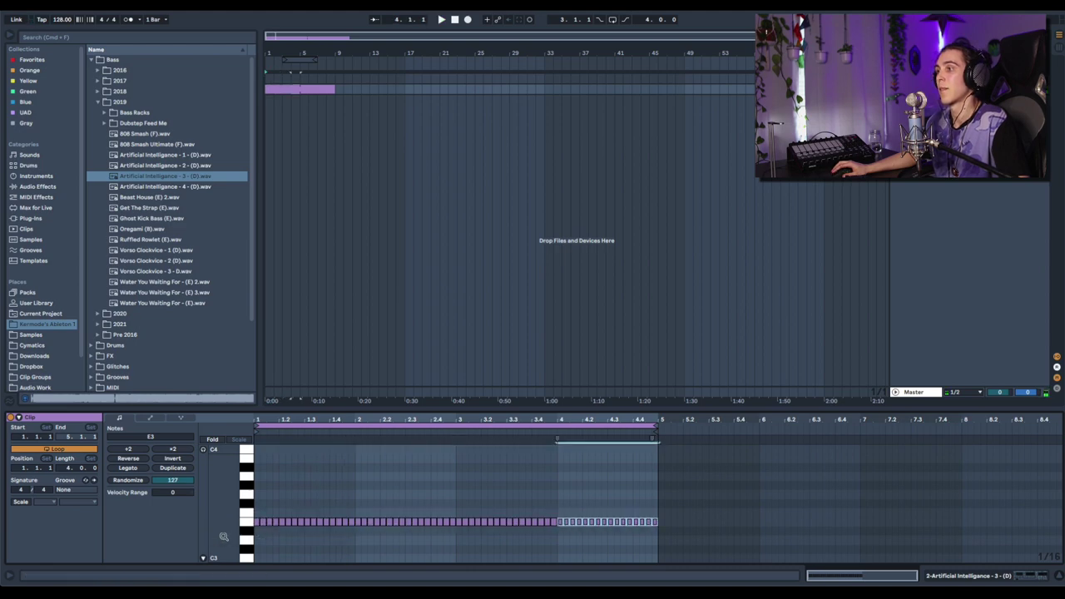
key(ctrl+z)
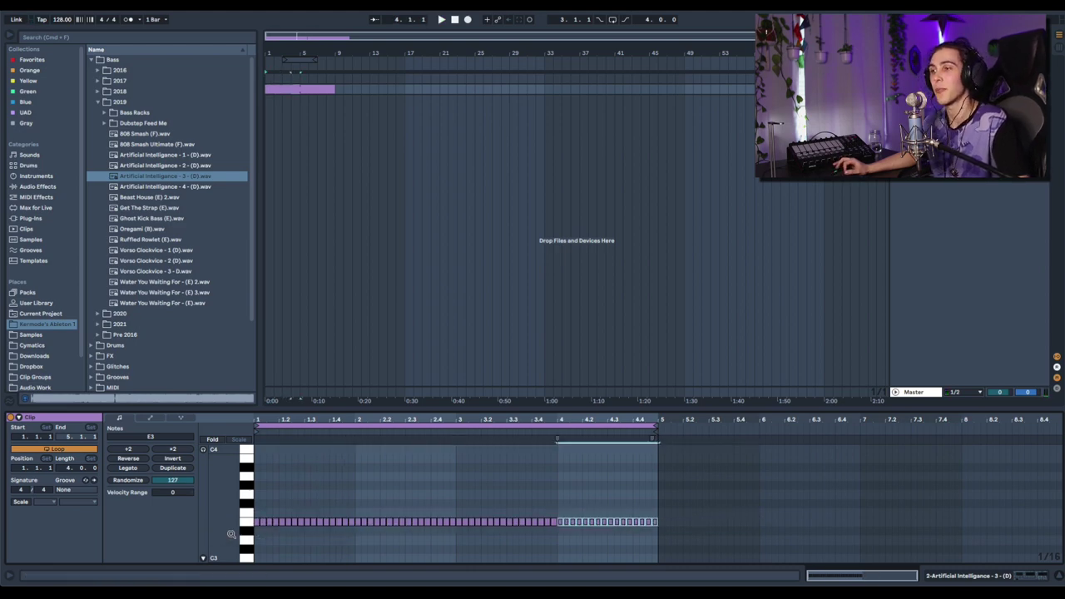
click(202, 559)
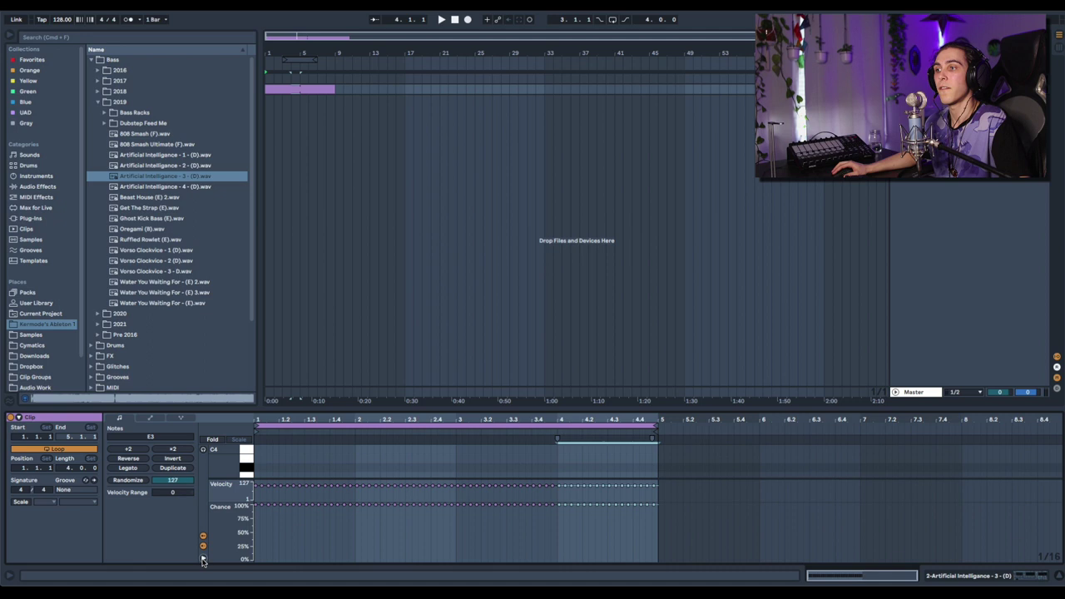
Lower all E3 bass notes to about 57% chance, auditioning the randomized pattern
click(264, 457)
key(ctrl+a)
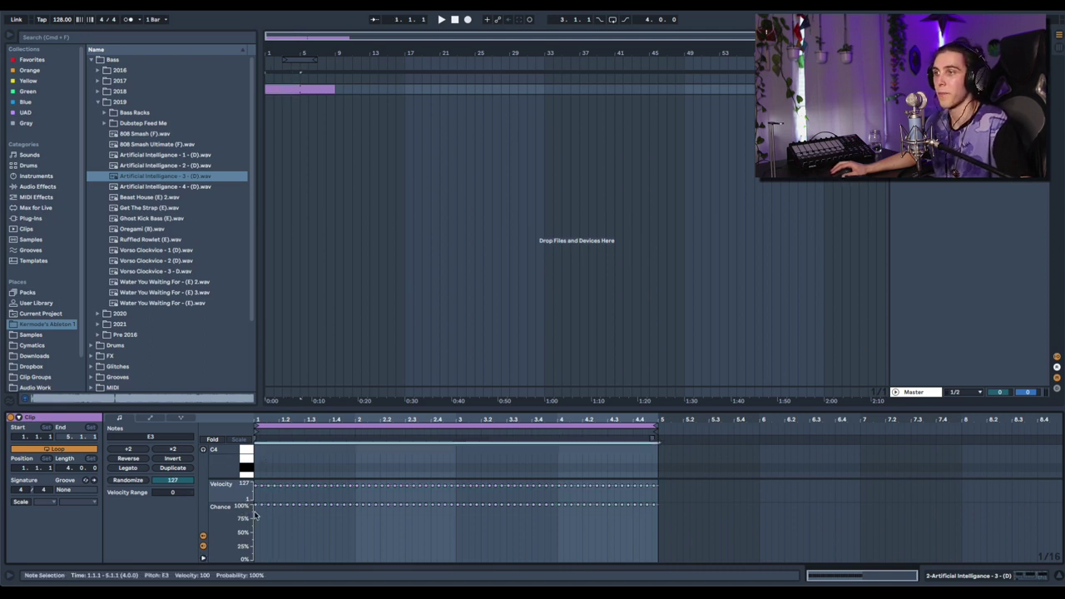
drag(256, 506, 256, 520)
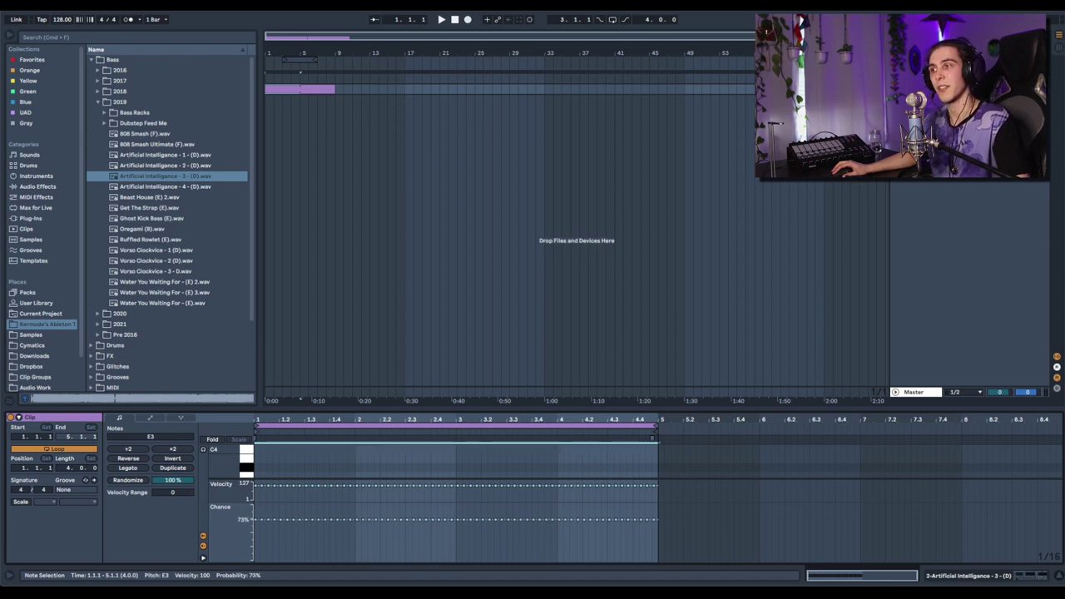
key(space)
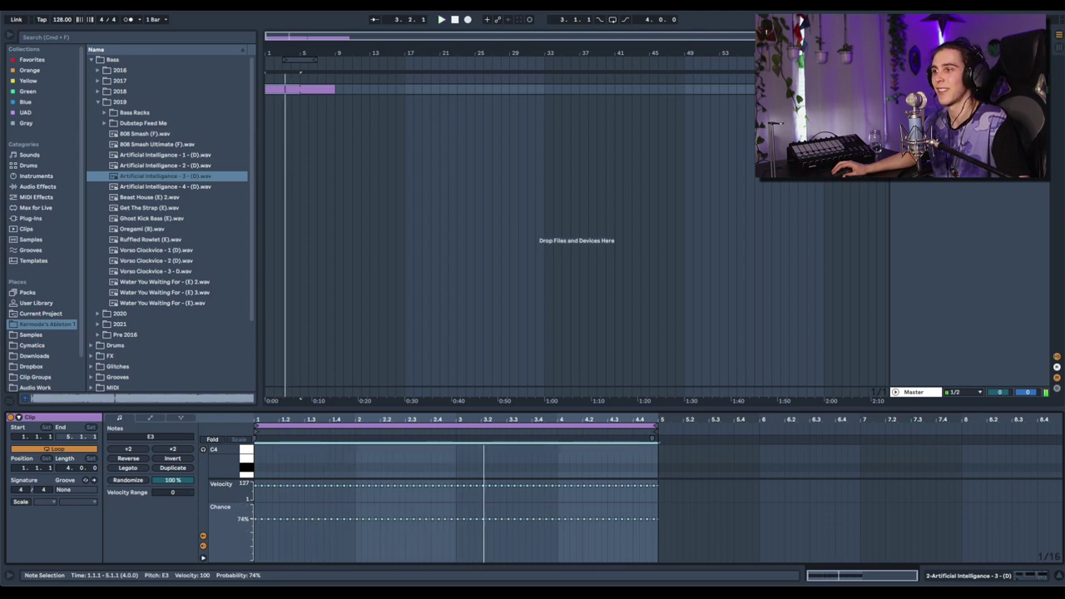
drag(257, 521, 256, 528)
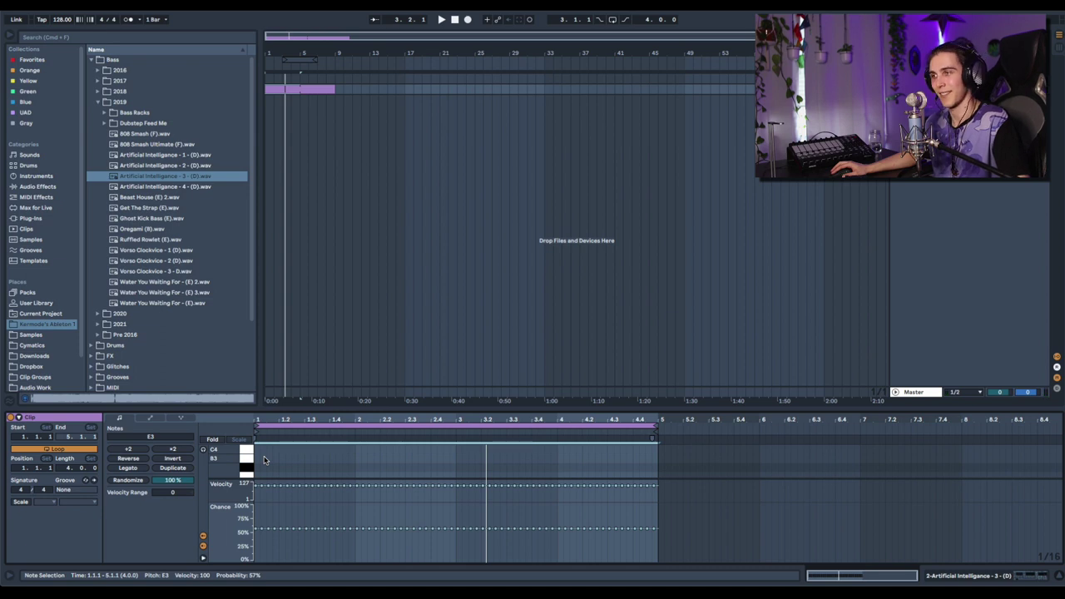
click(277, 481)
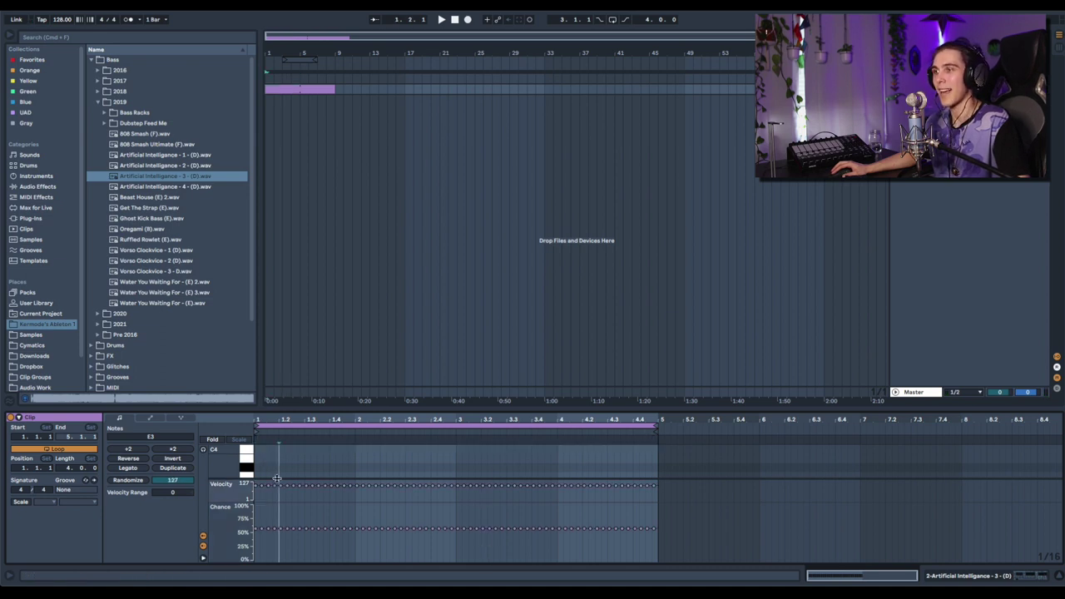
key(space)
key(super+a)
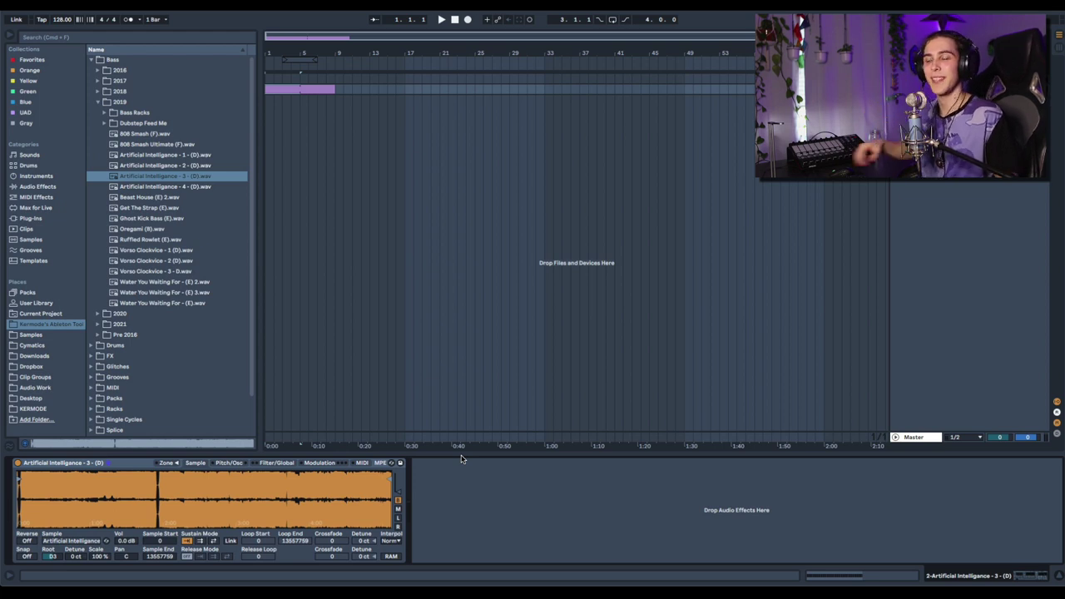
Set Sampler's Velocity modulation target to Sample Offset, then select the bass clip
click(362, 463)
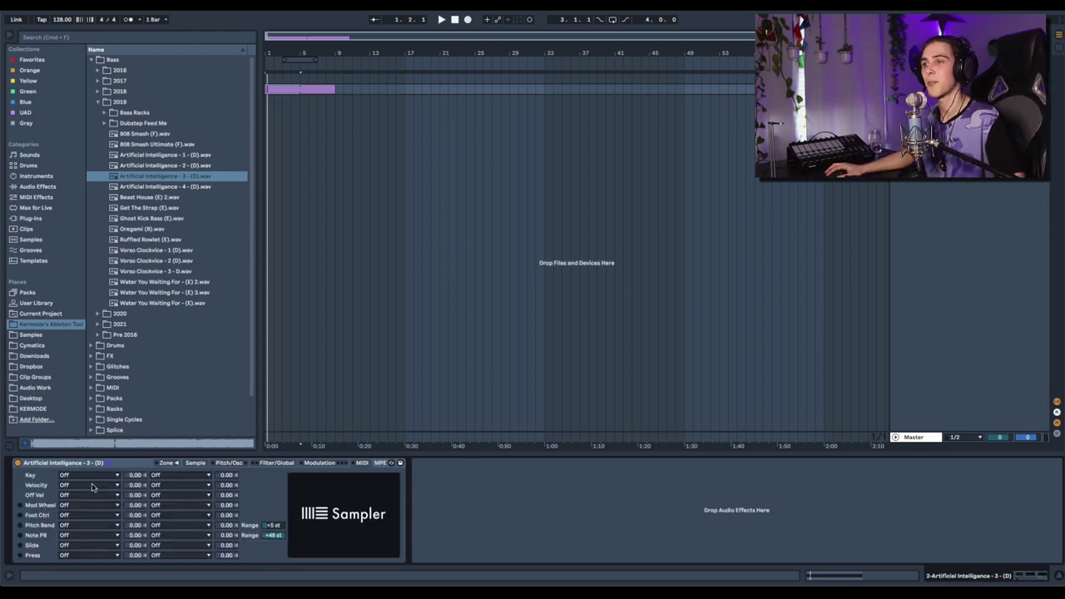
click(92, 486)
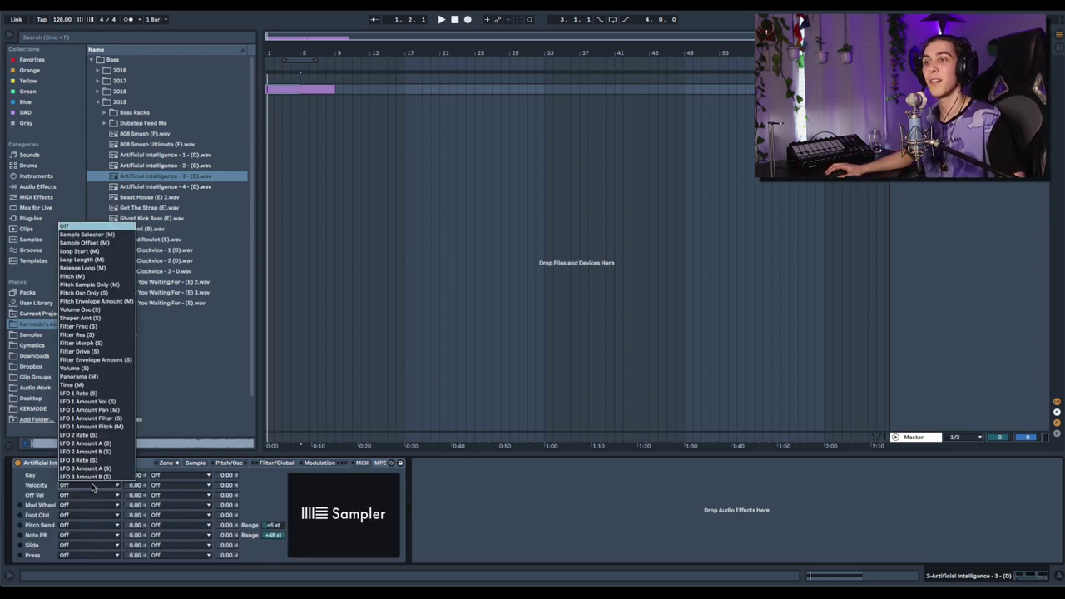
click(83, 243)
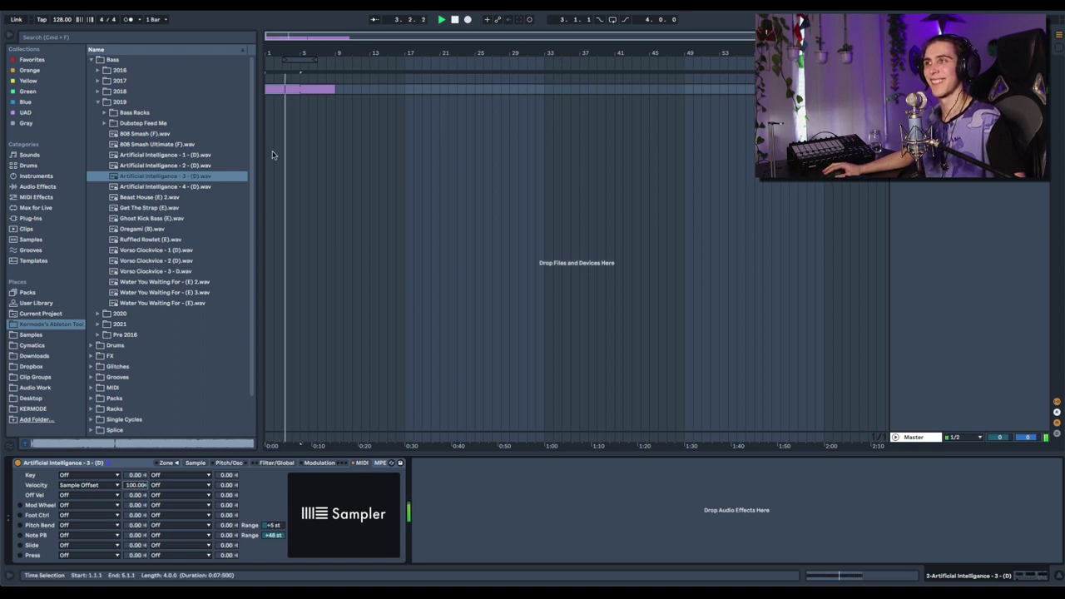
click(279, 90)
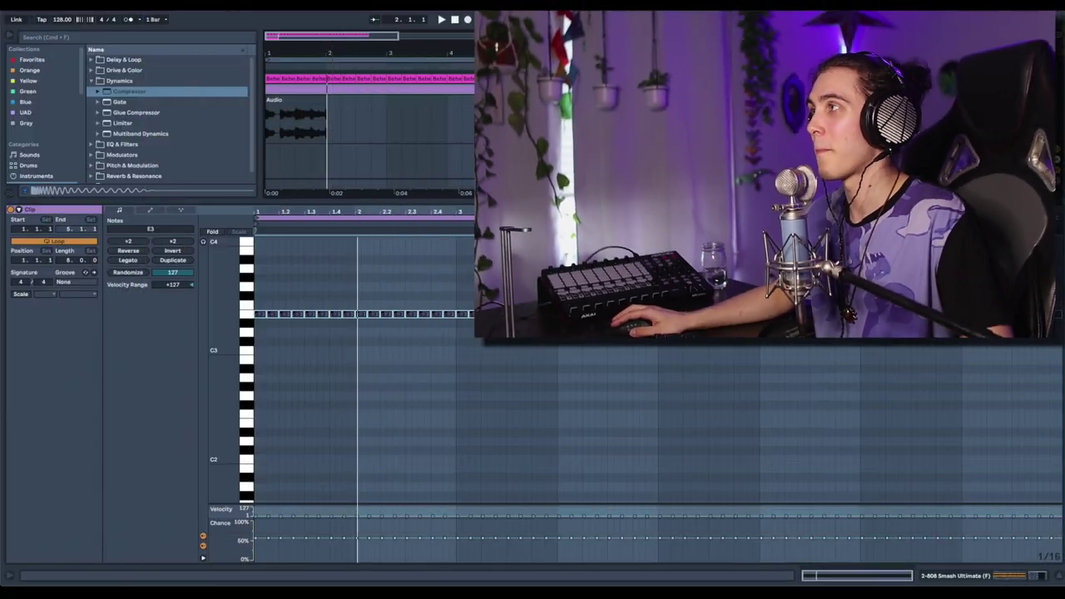
Start arrangement recording to resample the randomized bass onto the armed audio track
click(469, 21)
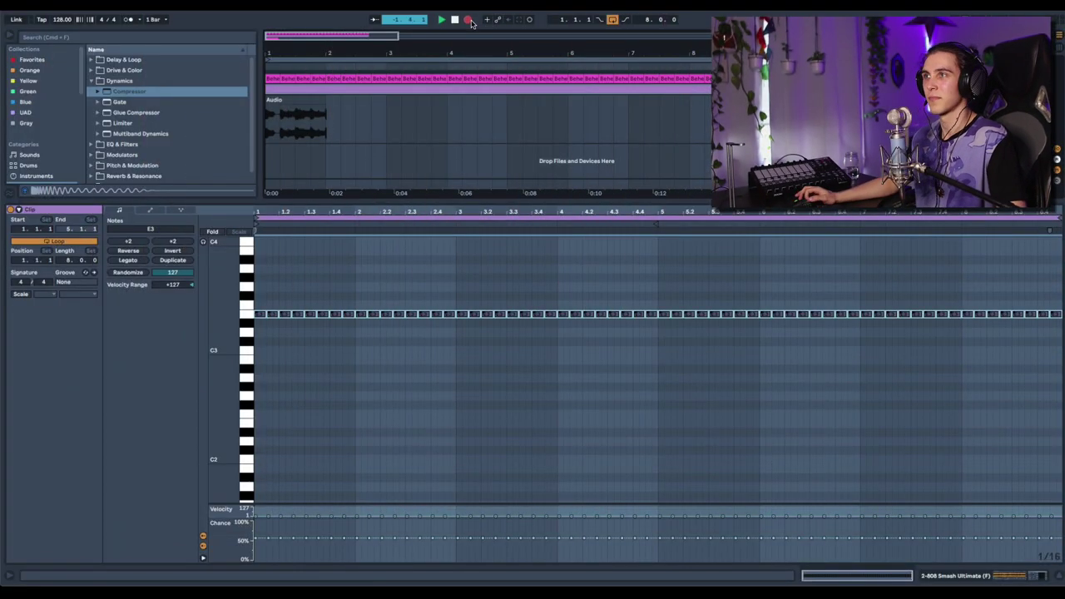